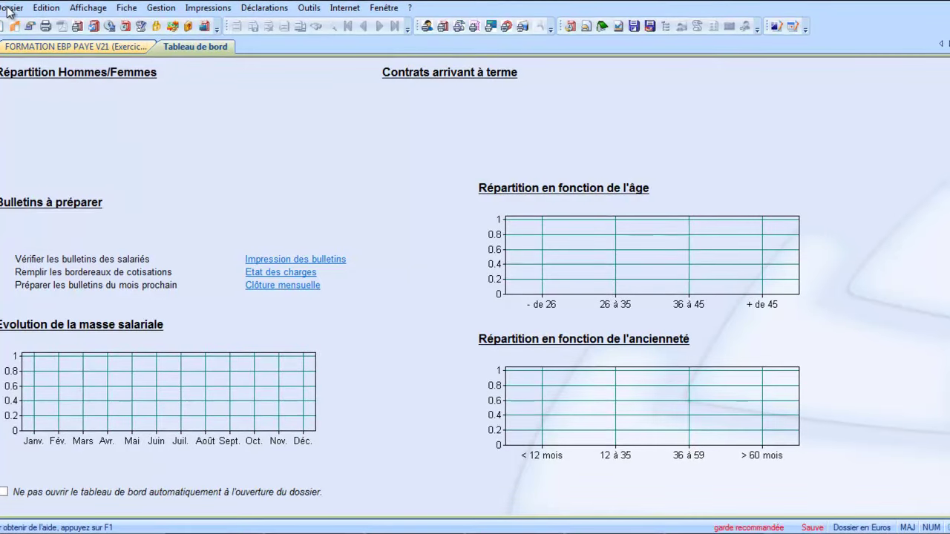
In the general software parameters, choose Bulletin enveloppe as the default template for printing payslips.
left_click(12, 8)
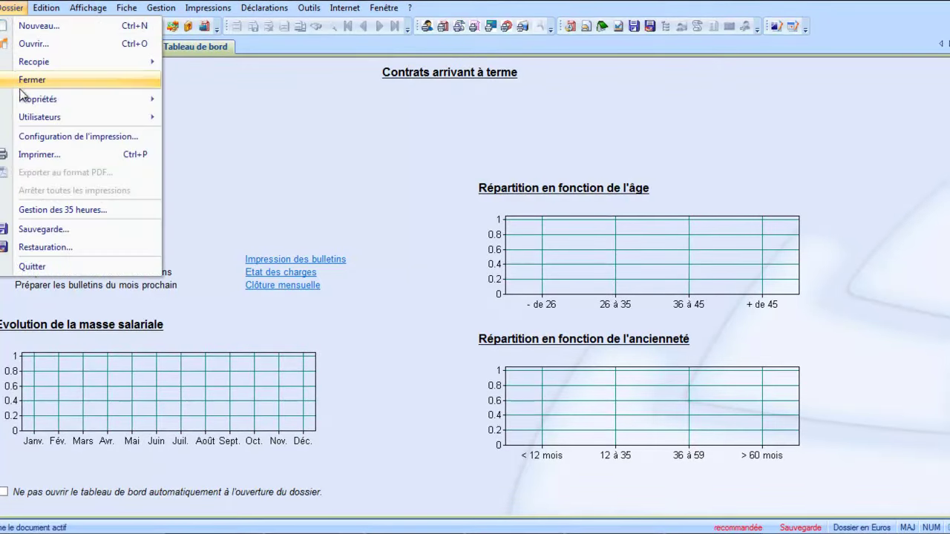
mouse_move(118, 99)
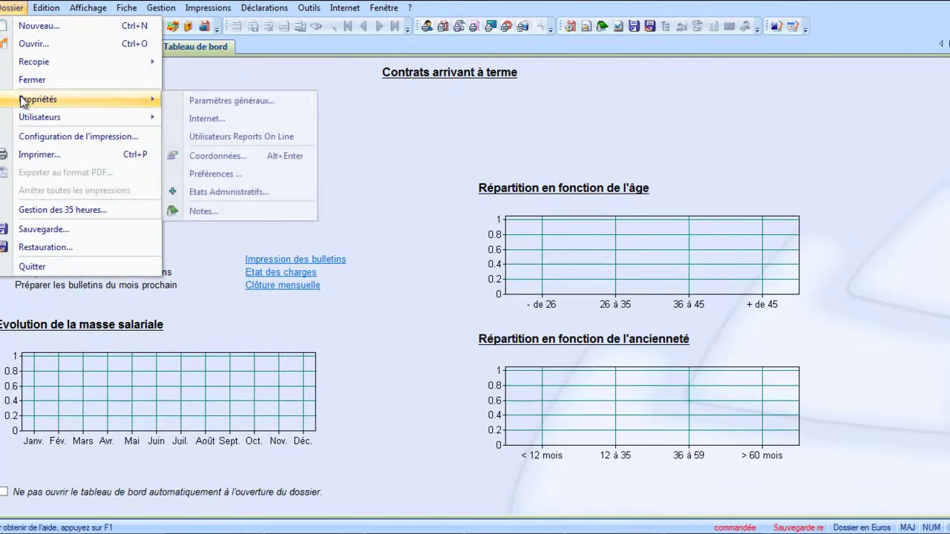
left_click(209, 107)
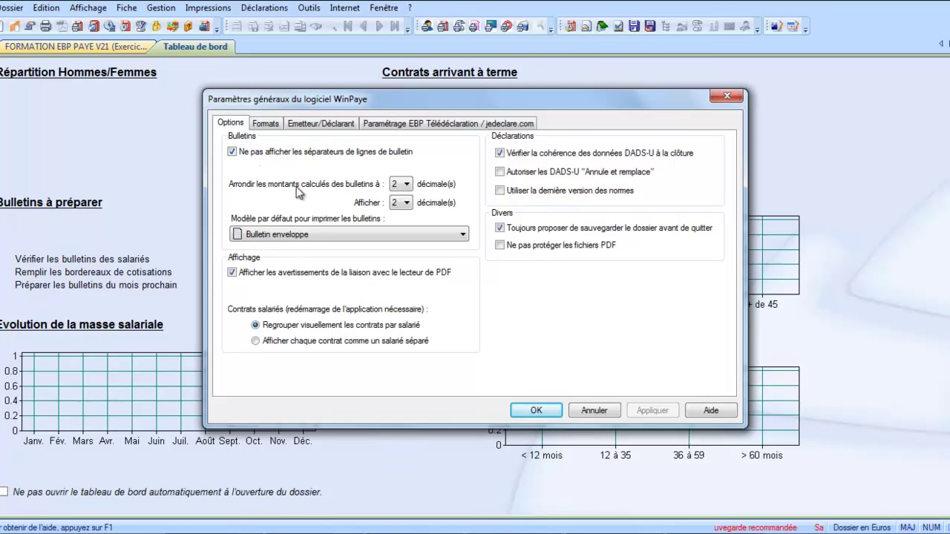
left_click(295, 235)
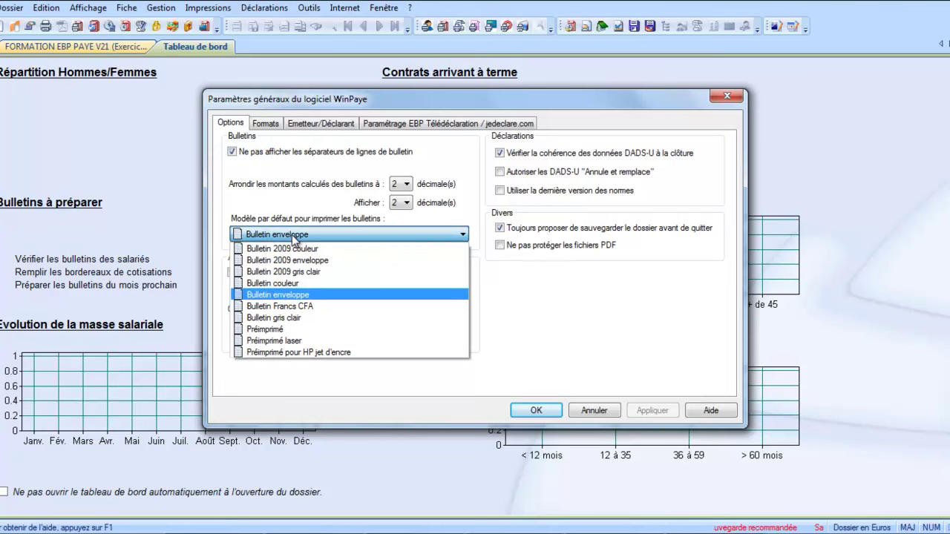
left_click(292, 295)
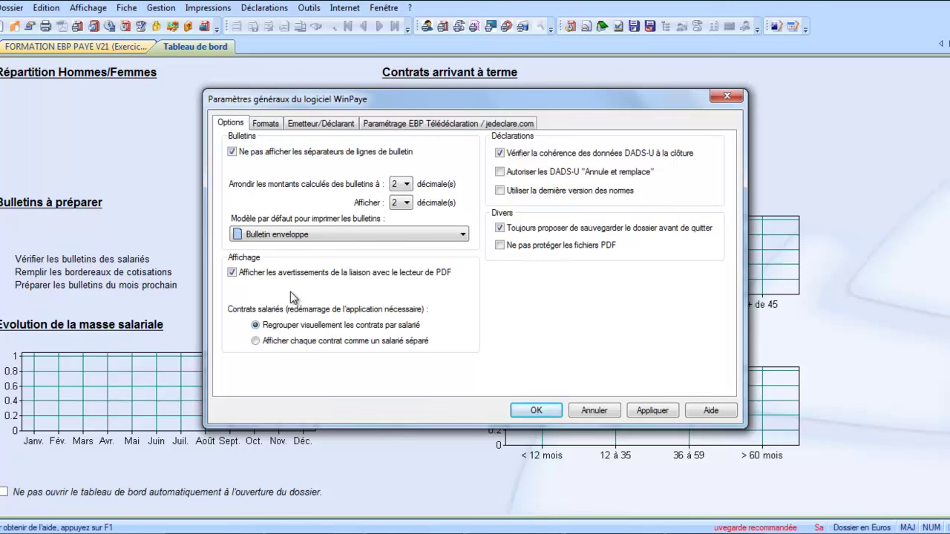
Set the declarant contact's Domaine d'intervention to domaine administratif, check the EBP Télédéclaration settings and accept the general parameters.
left_click(269, 125)
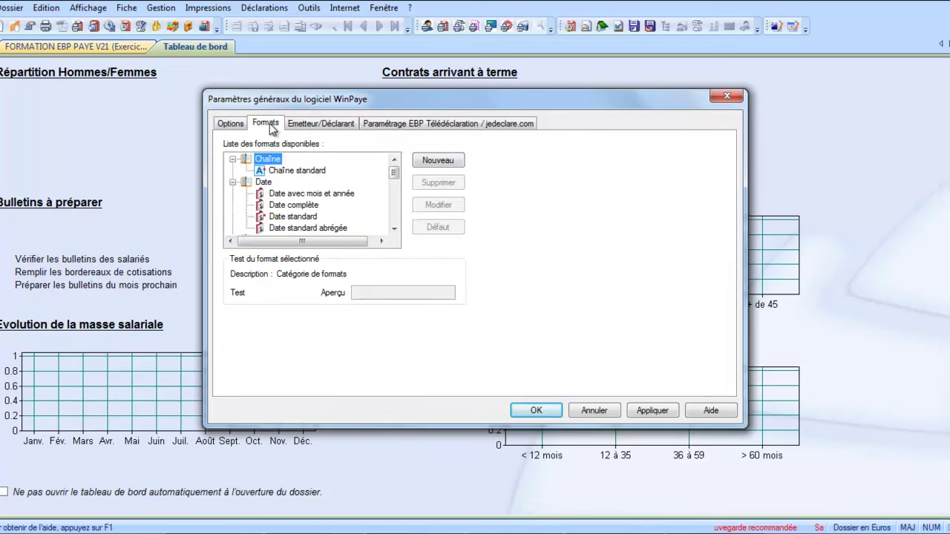
left_click(314, 125)
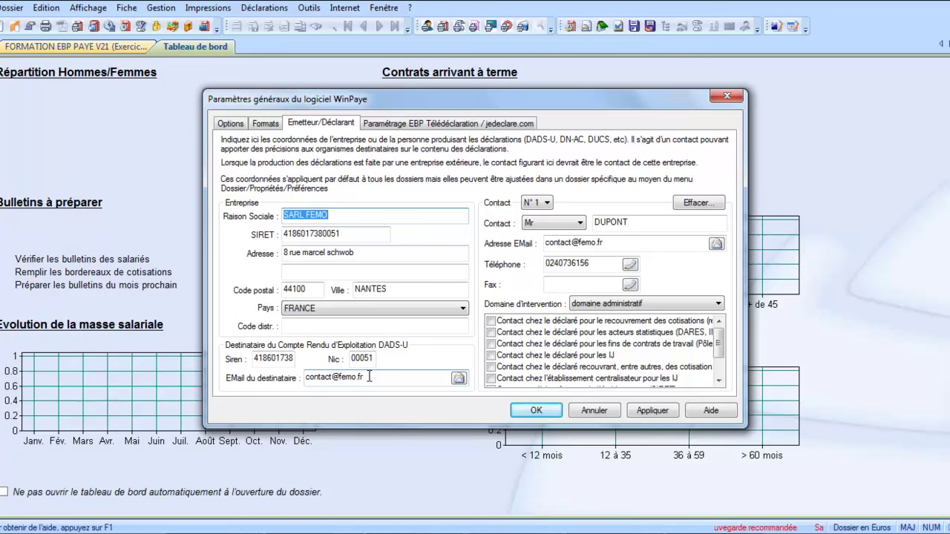
left_click(594, 305)
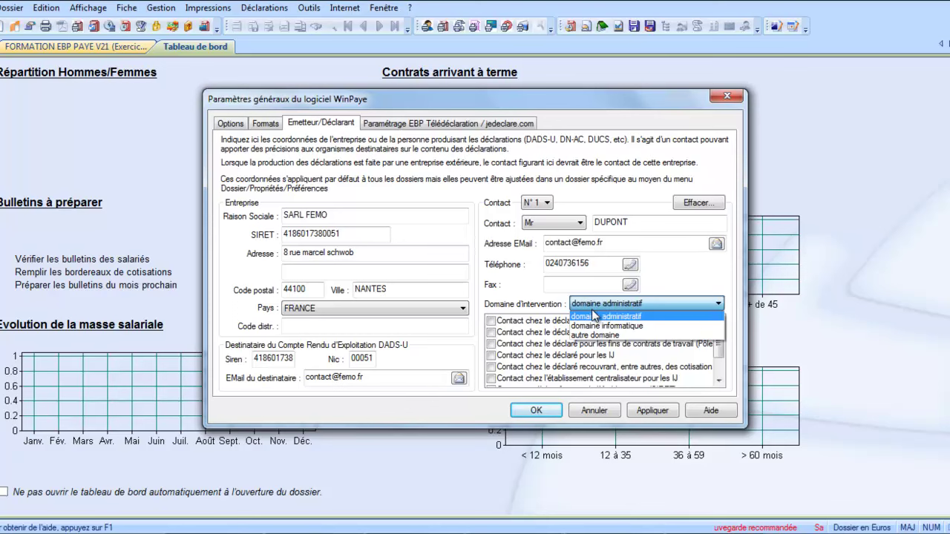
left_click(594, 317)
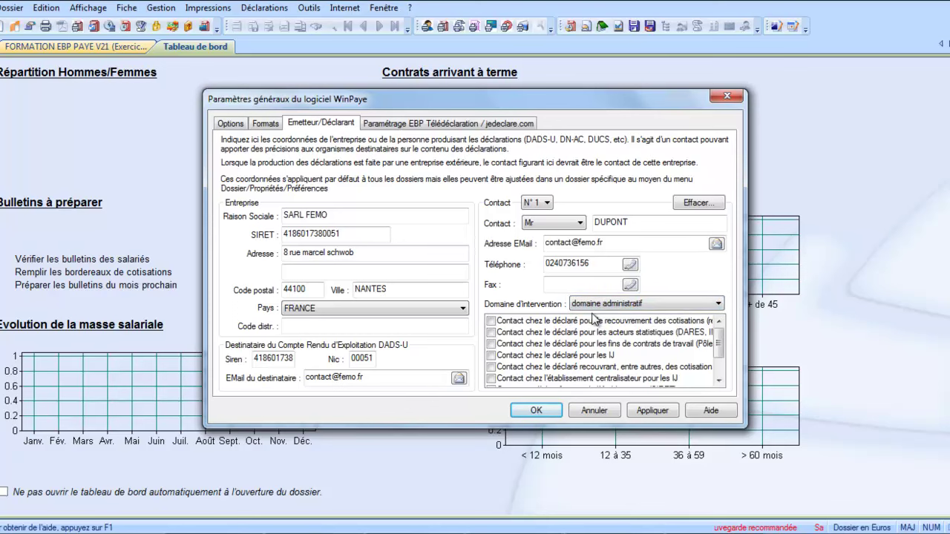
left_click(448, 126)
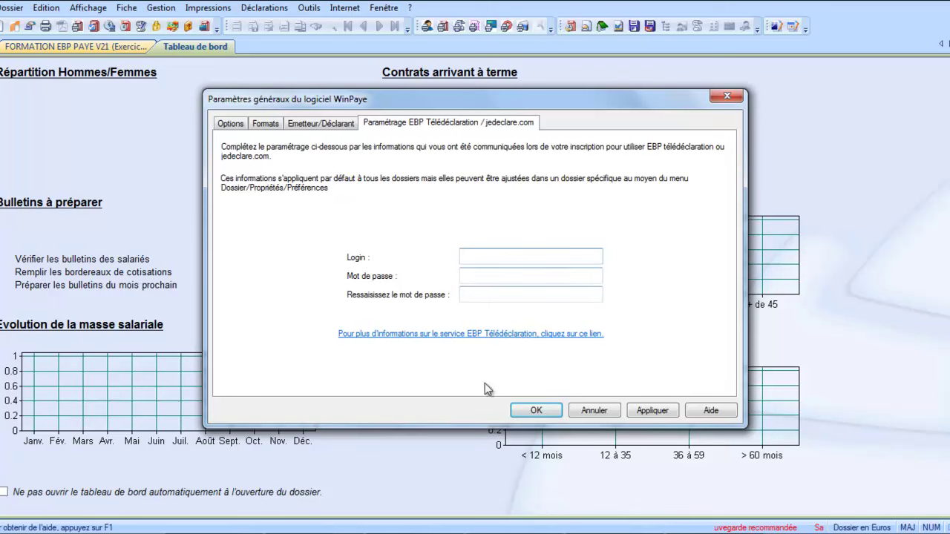
left_click(535, 409)
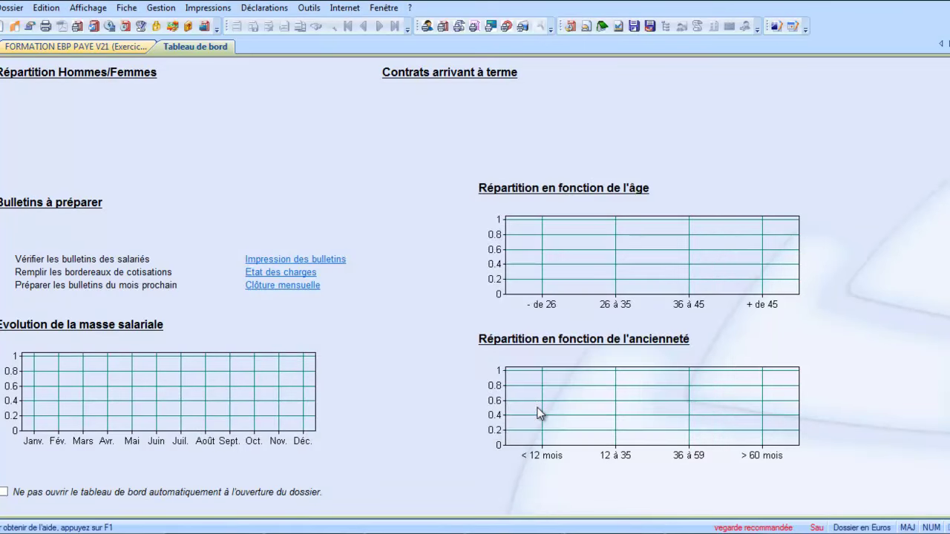
Review the payroll file's coordinates, including its address, contact, file information and correspondence details.
left_click(11, 8)
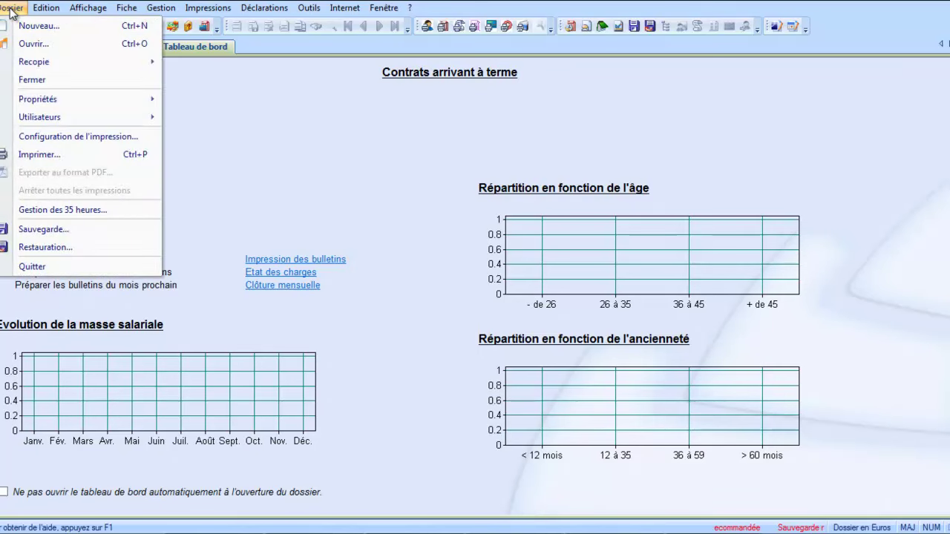
mouse_move(29, 101)
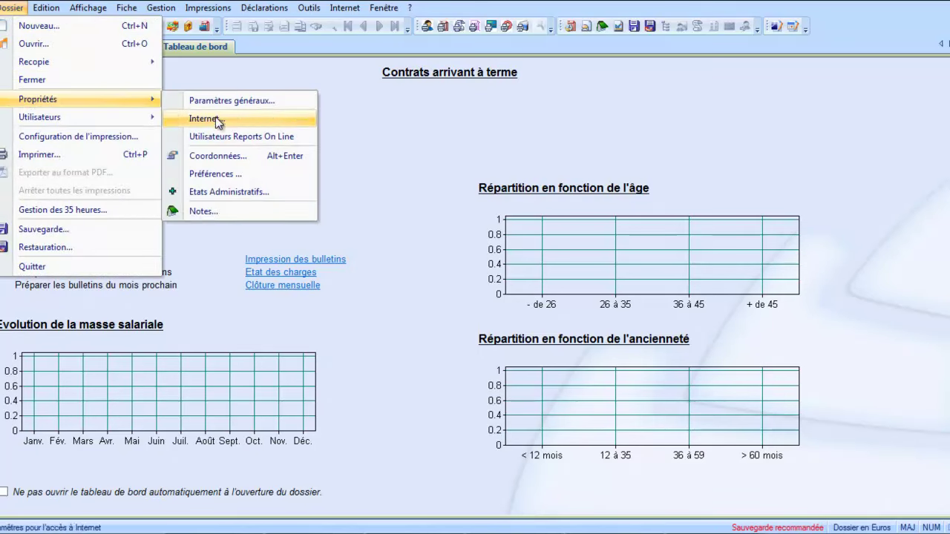
left_click(236, 157)
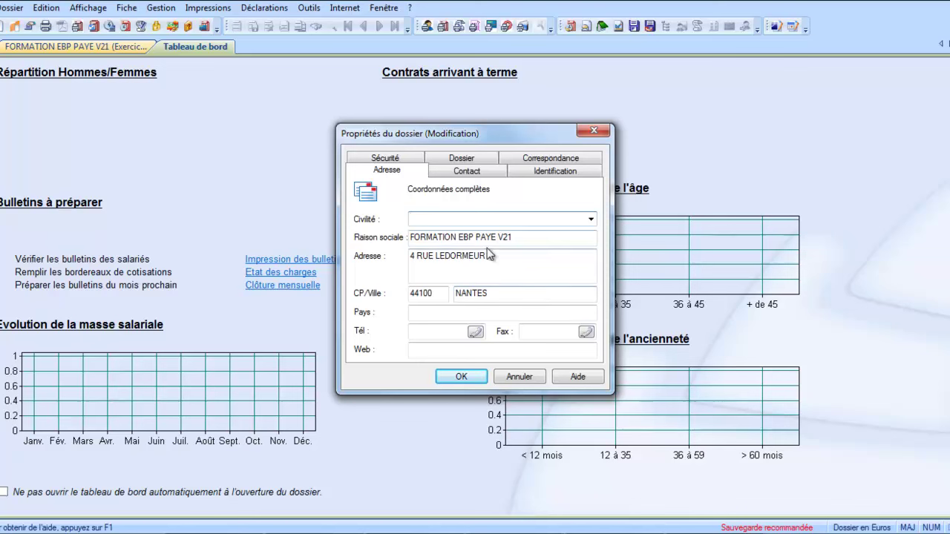
left_click(479, 172)
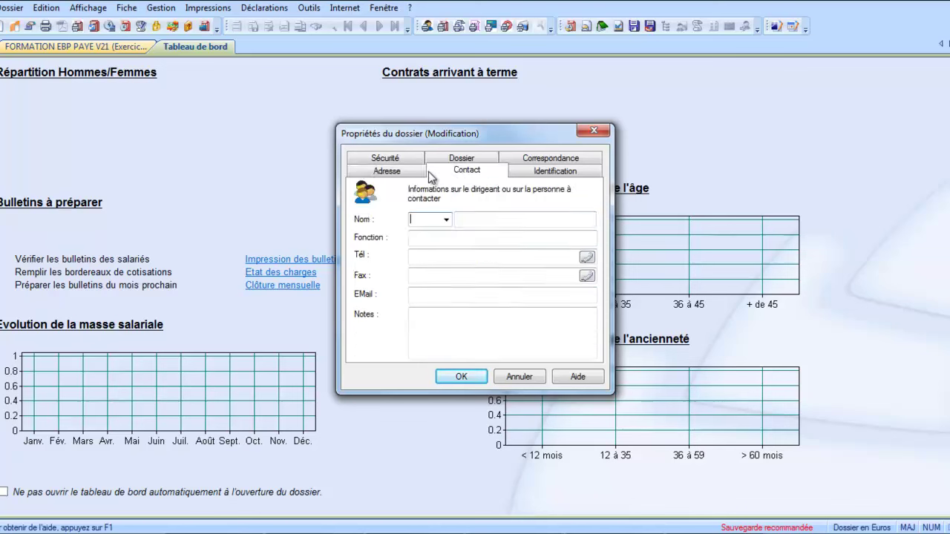
left_click(459, 160)
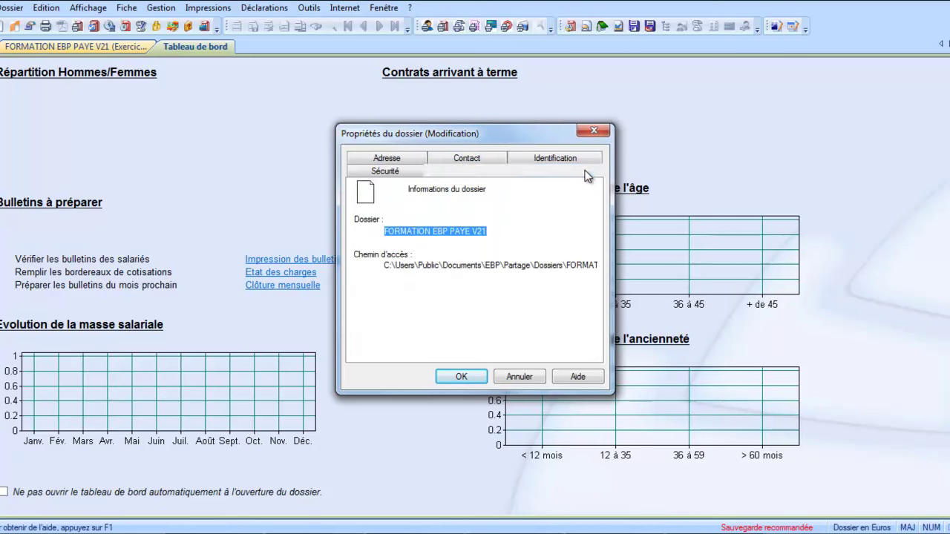
left_click(594, 173)
left_click(479, 379)
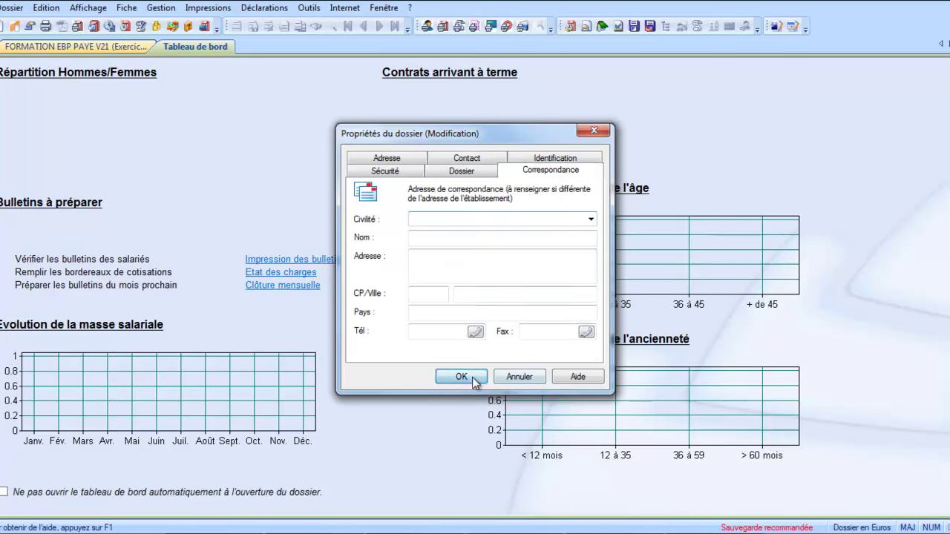
left_click(457, 376)
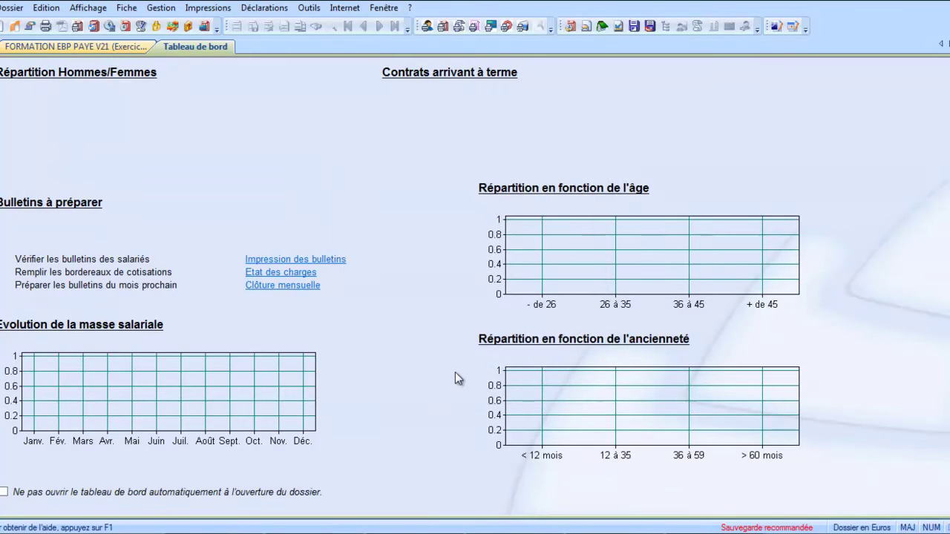
In the file preferences, set the accounting closing month to Décembre and the Section prud'homale to activités diverses.
left_click(11, 7)
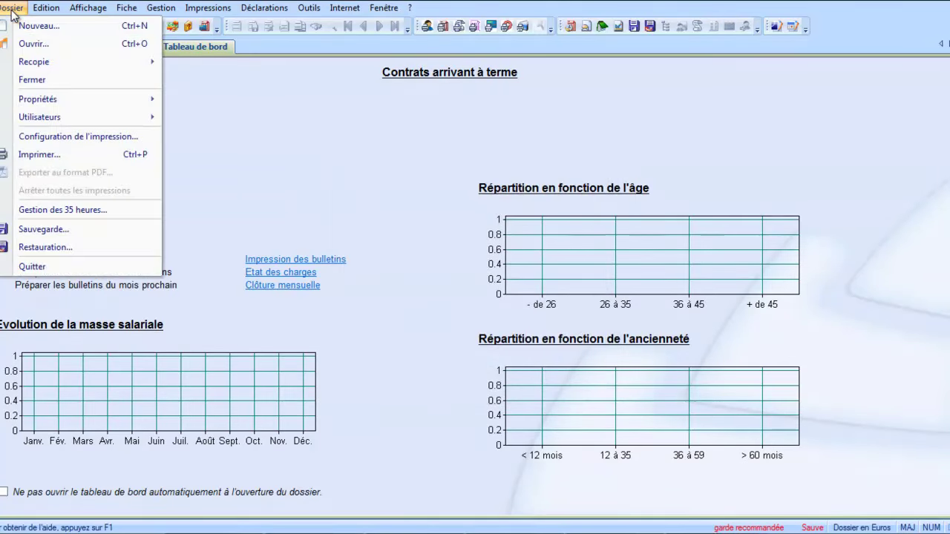
mouse_move(29, 106)
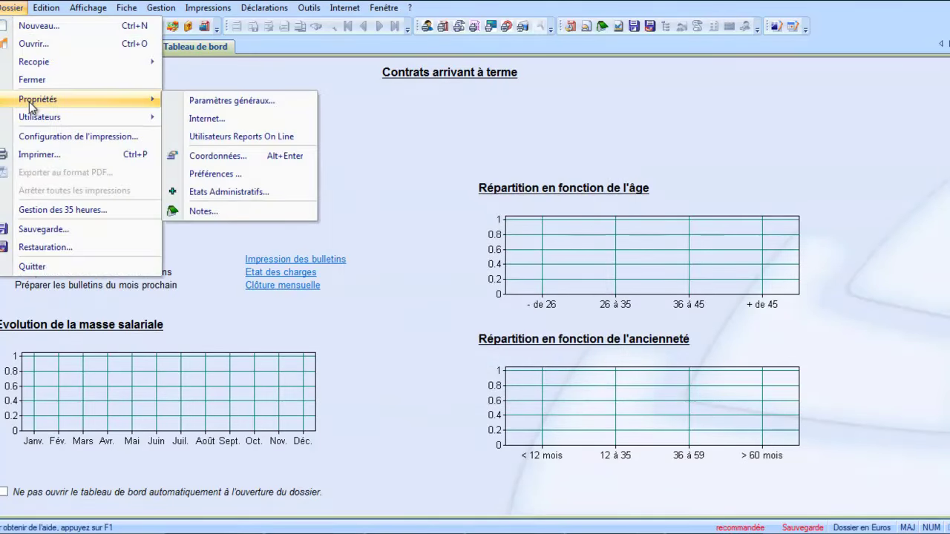
left_click(238, 174)
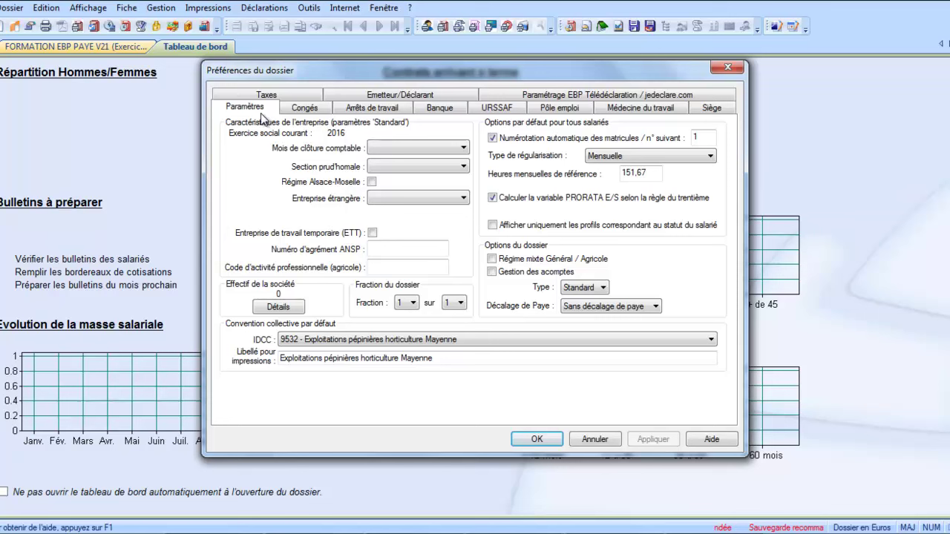
left_click(397, 148)
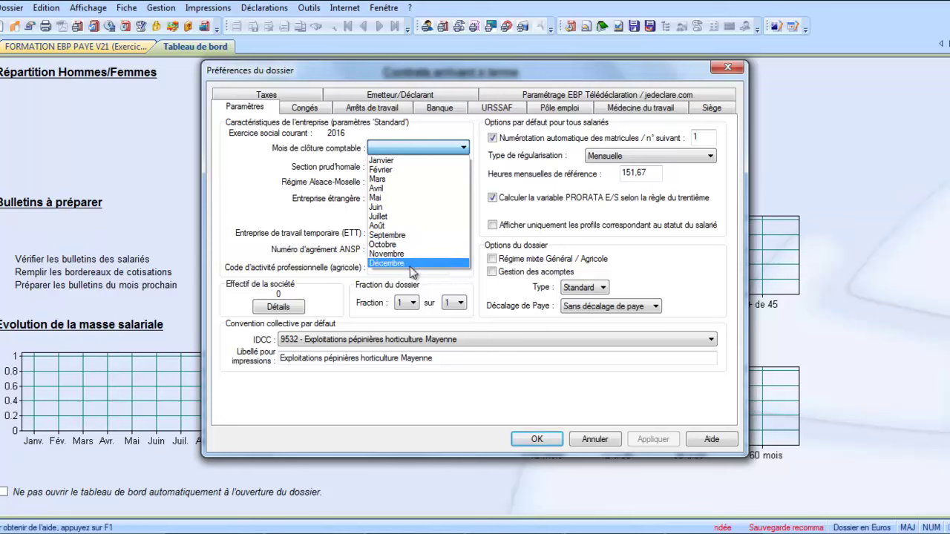
left_click(401, 263)
left_click(413, 166)
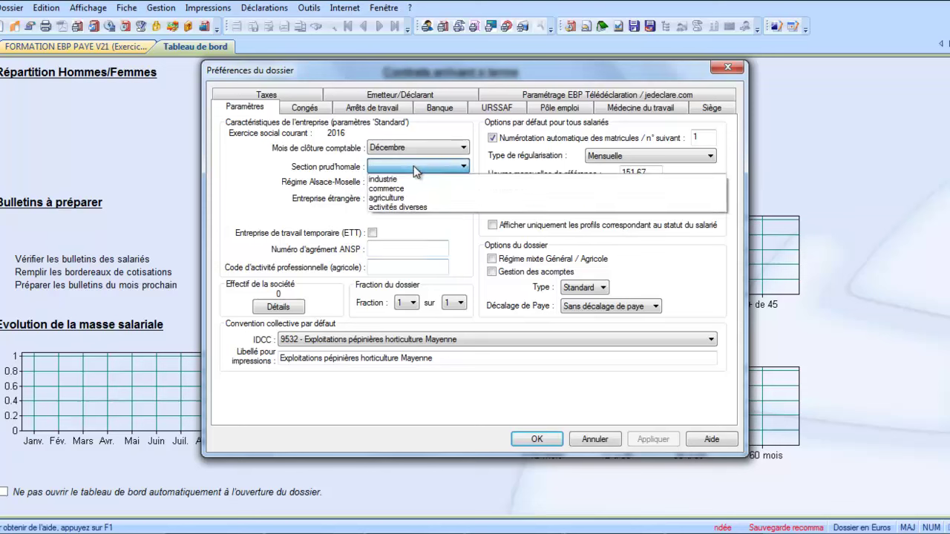
left_click(414, 207)
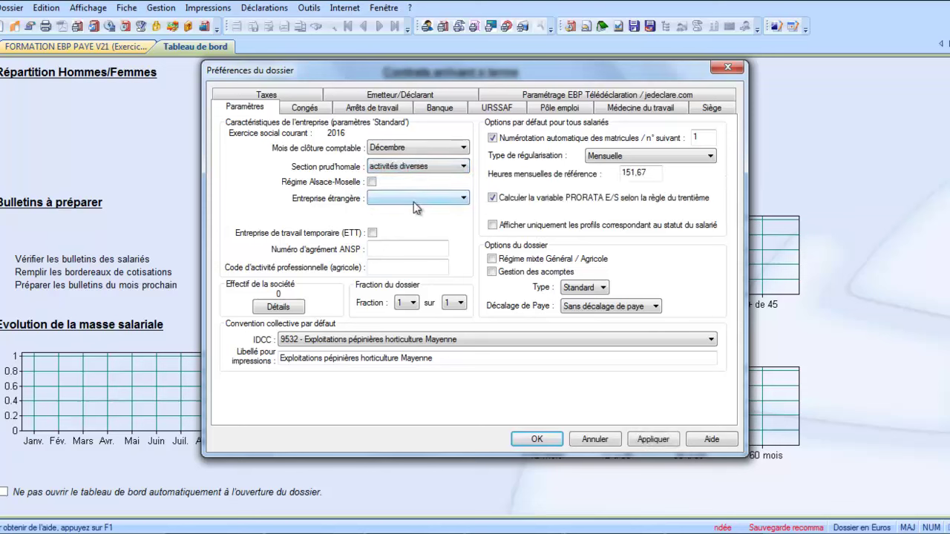
Try manual entry of the company headcount for Janvier, discard it and close the headcount details.
left_click(389, 269)
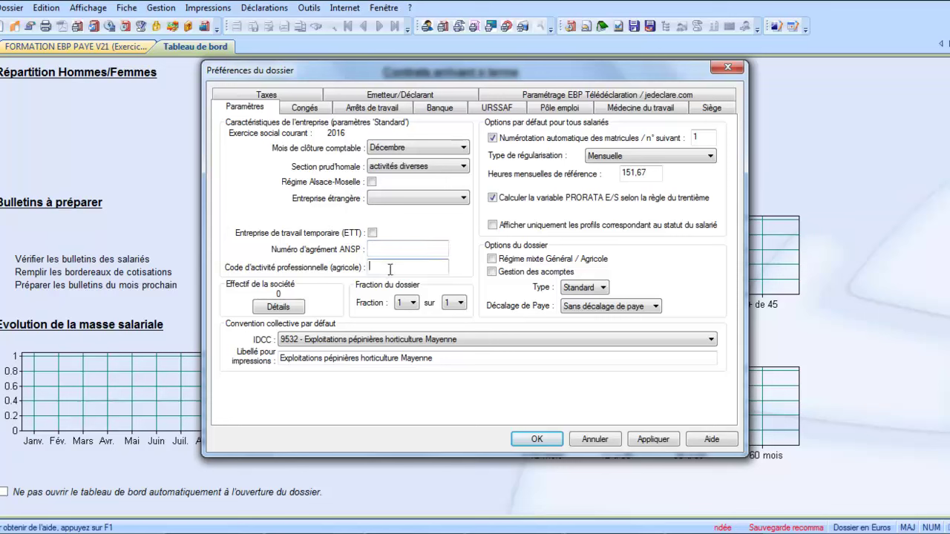
left_click(296, 307)
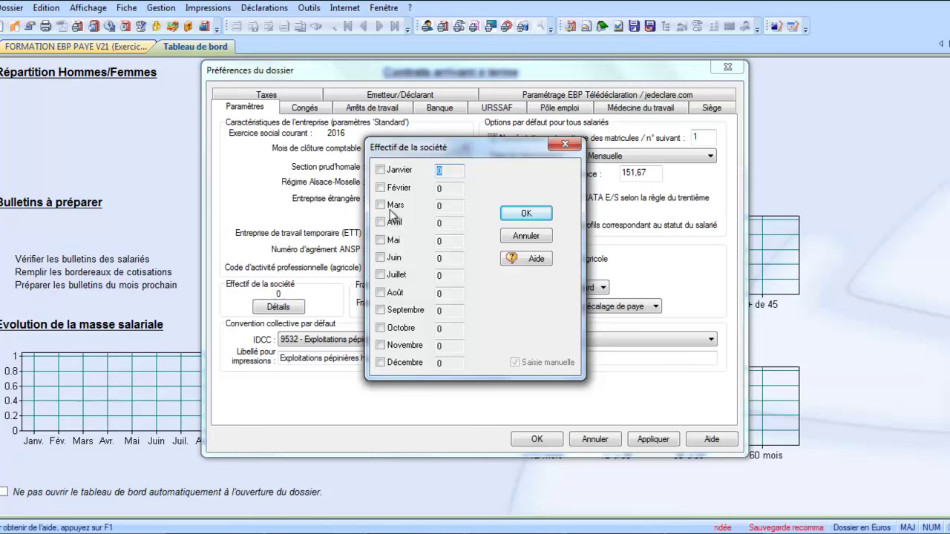
left_click(380, 171)
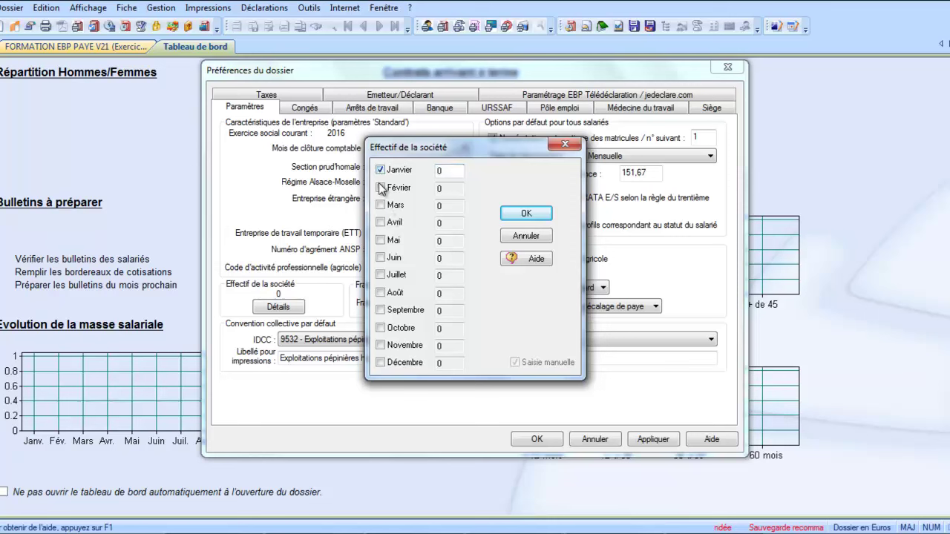
left_click(381, 171)
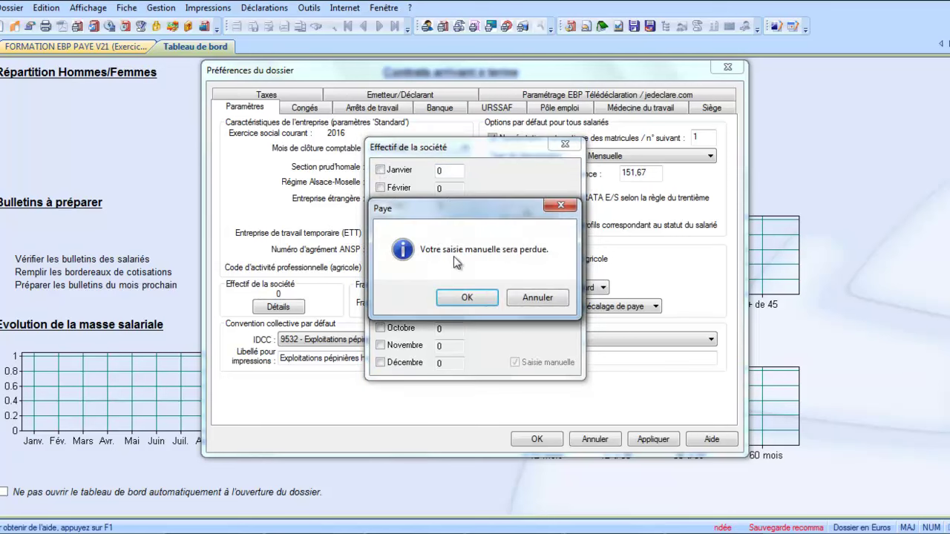
left_click(535, 302)
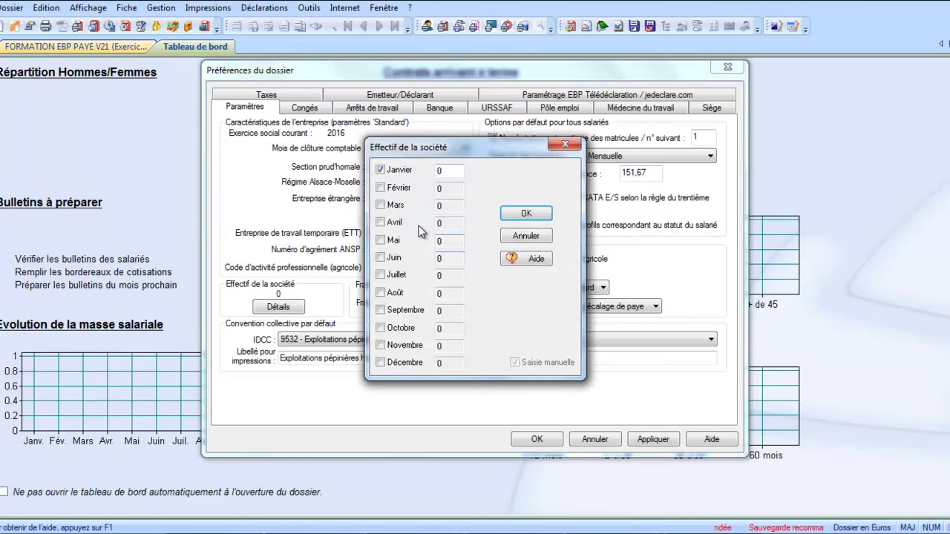
left_click(394, 170)
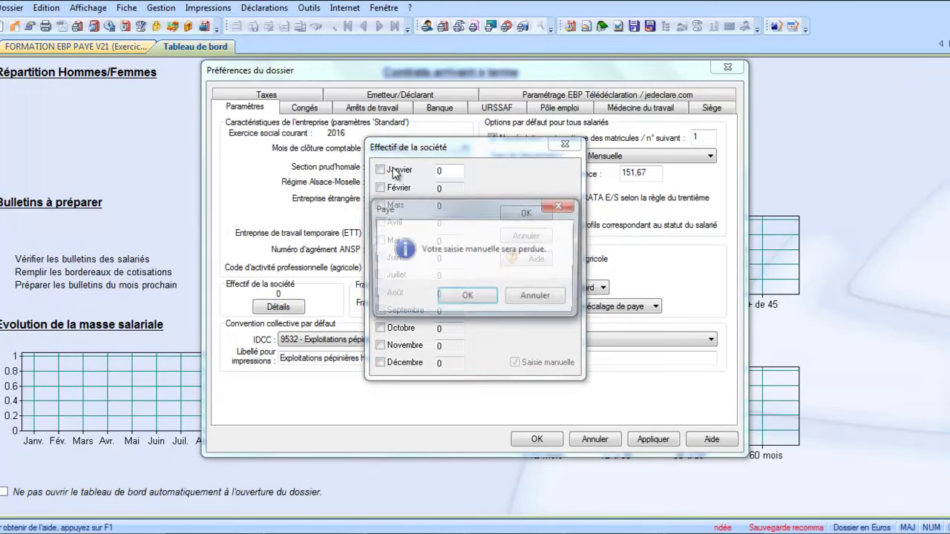
left_click(461, 294)
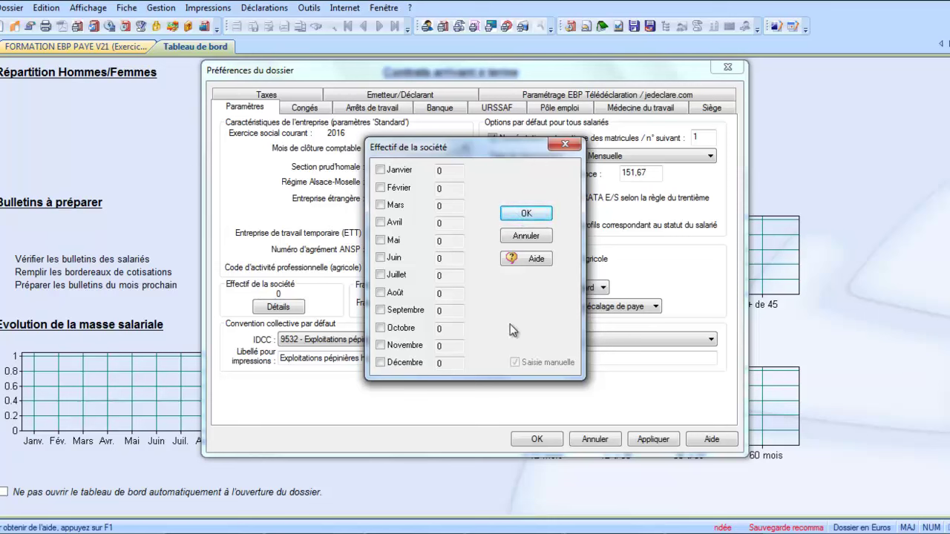
left_click(524, 213)
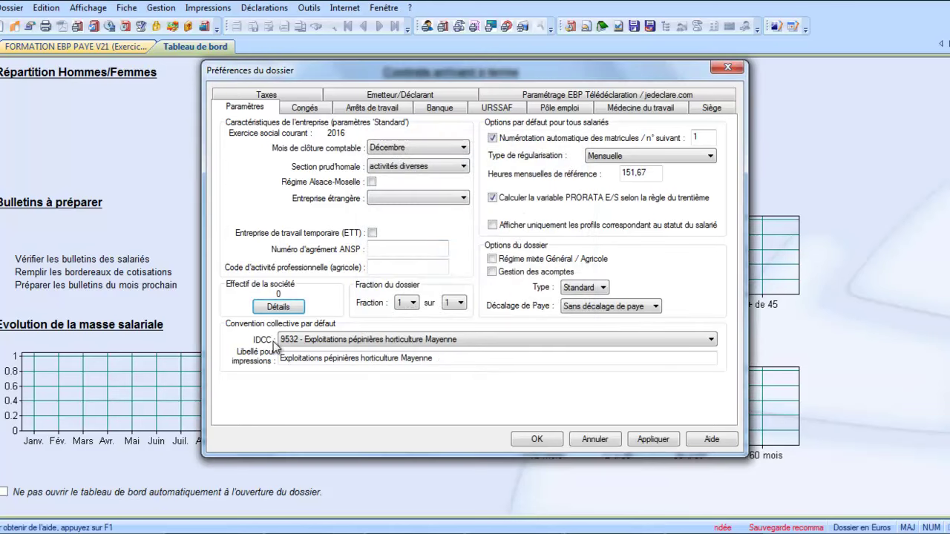
Examine the paid leave preferences, including additional leave and the social and tax charge rates for the leave provision.
left_click(385, 337)
left_click(315, 105)
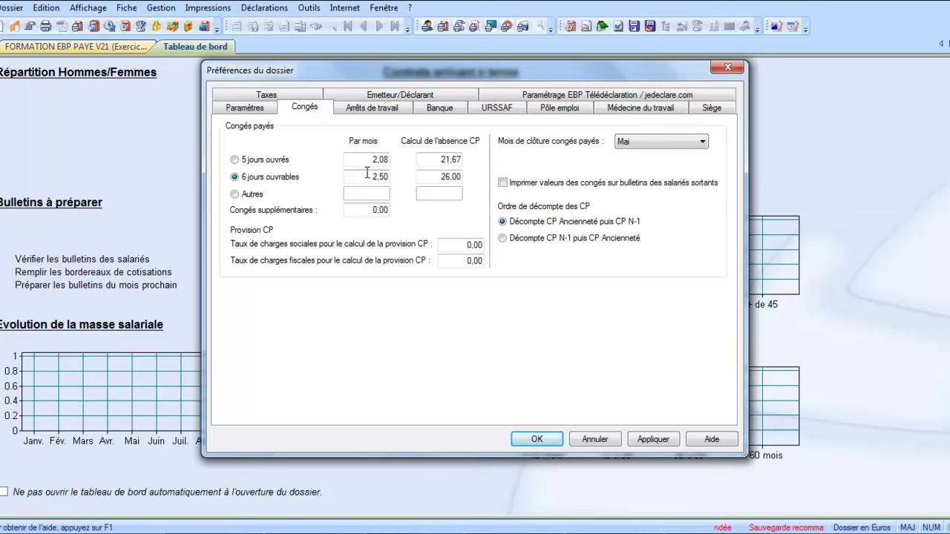
left_click_drag(362, 211, 389, 213)
left_click(455, 244)
left_click_drag(455, 244, 482, 249)
left_click(455, 260)
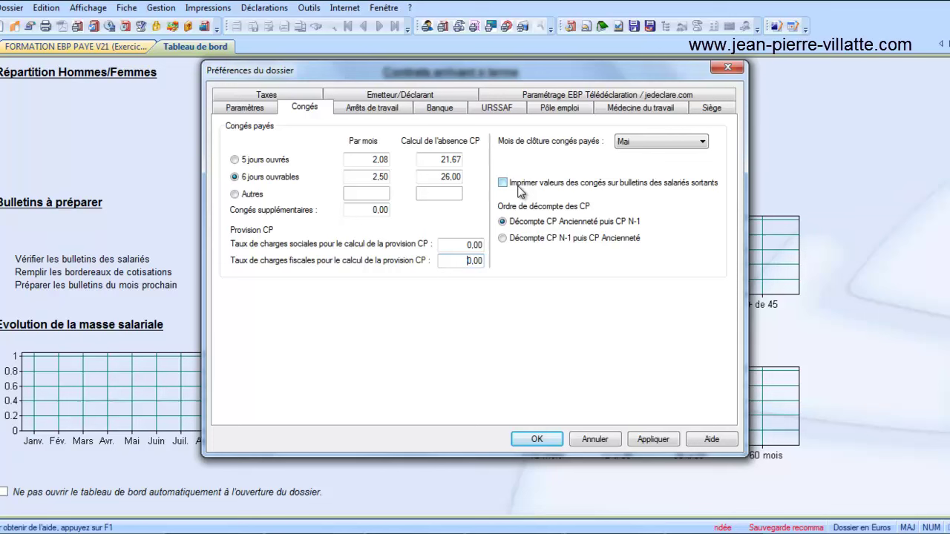
Check the work-stoppage entry options and select bnp as the bank in the file preferences.
left_click(386, 108)
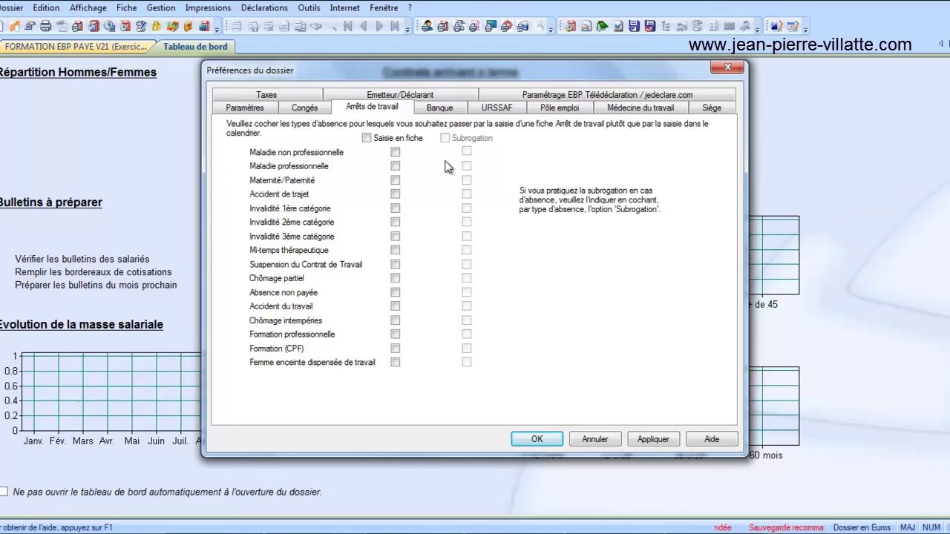
left_click(446, 111)
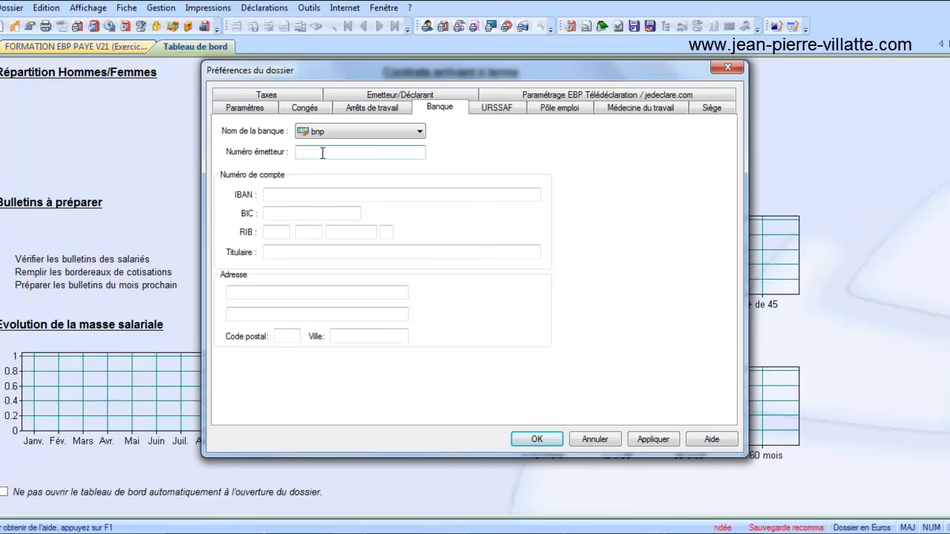
left_click(333, 134)
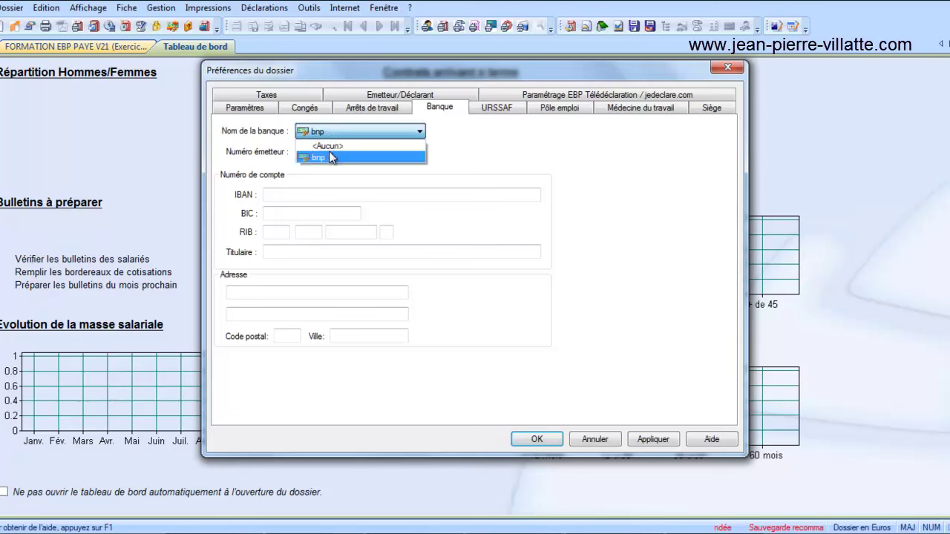
left_click(331, 158)
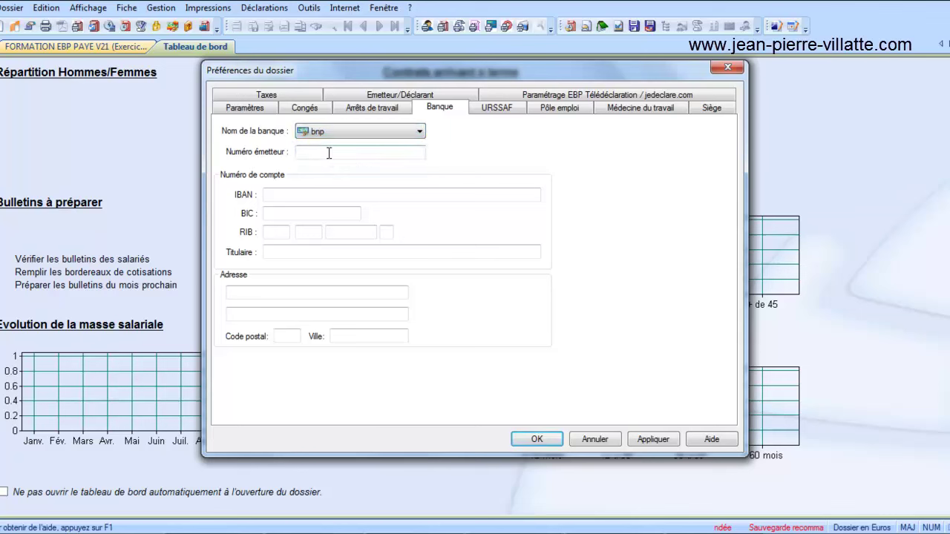
In the URSSAF preferences, set the Taux de majoration Fillon to 0 %.
left_click(475, 110)
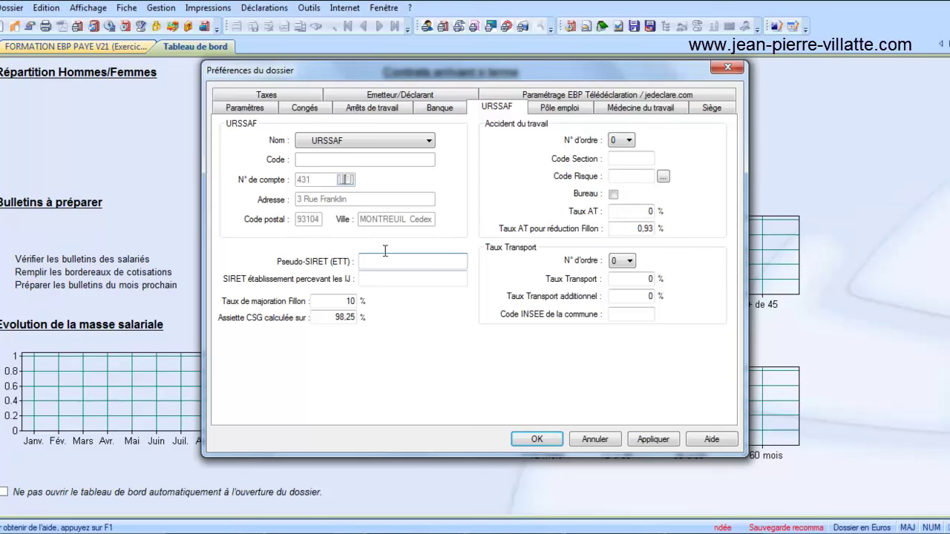
left_click(338, 300)
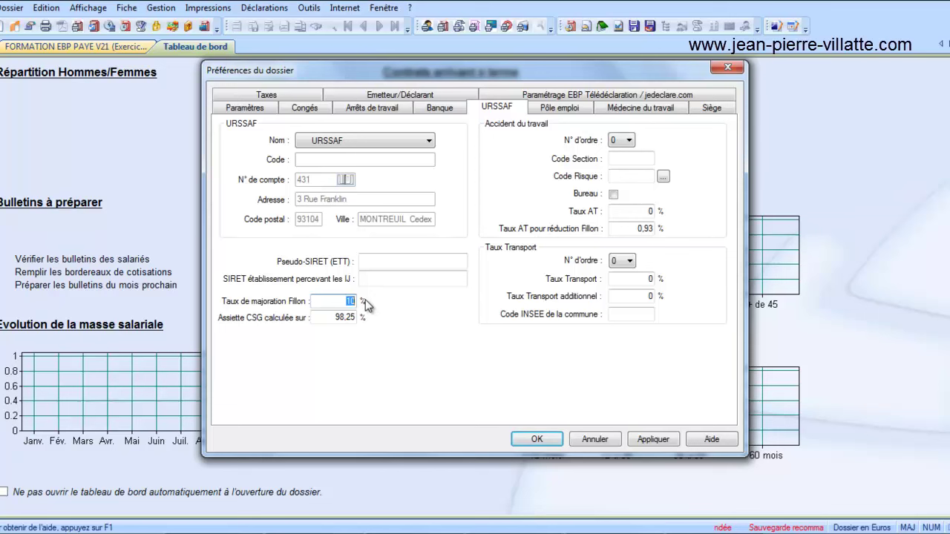
type("0")
key("Tab")
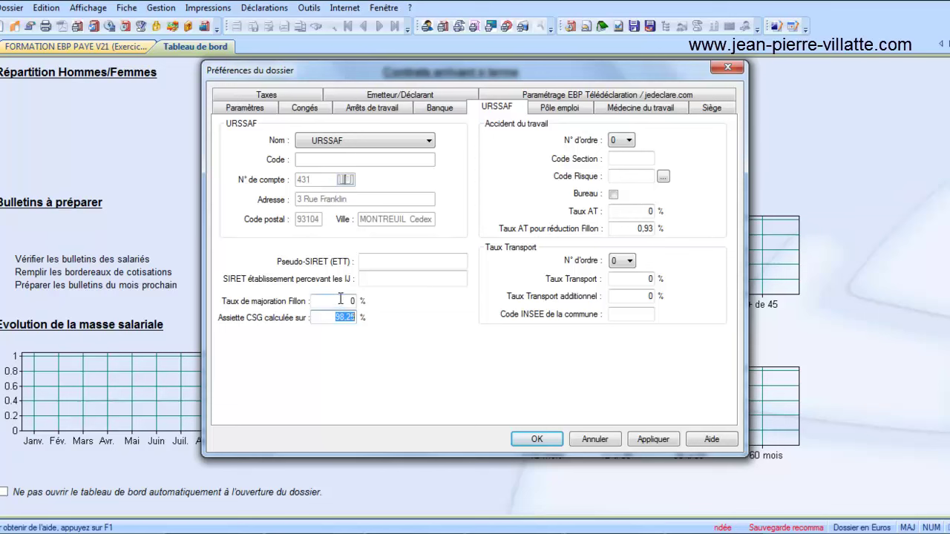
Examine the work accident section and risk code fields, consulting the list of risk codes without choosing one.
left_click(622, 157)
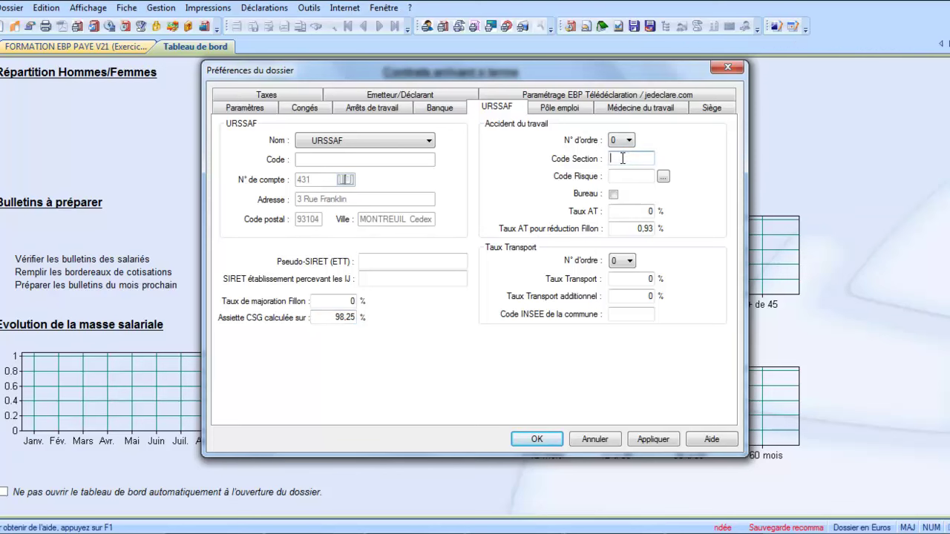
left_click(622, 175)
left_click(662, 176)
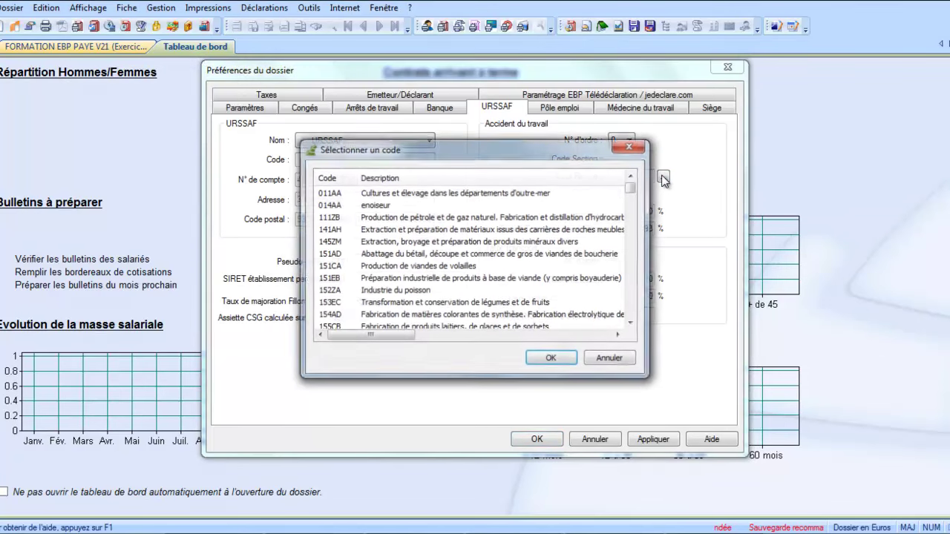
left_click(611, 358)
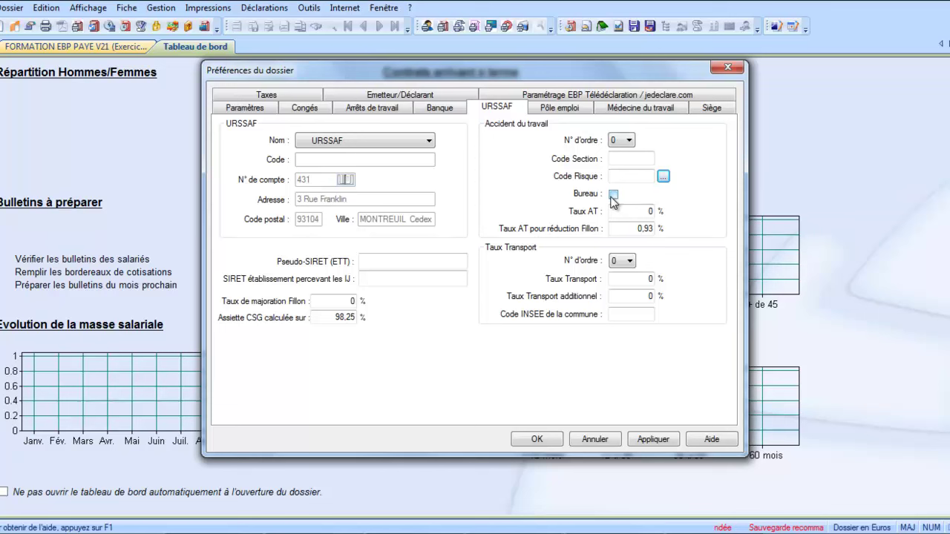
Set the work accident rate (Taux AT) to 1,1 %.
left_click(650, 211)
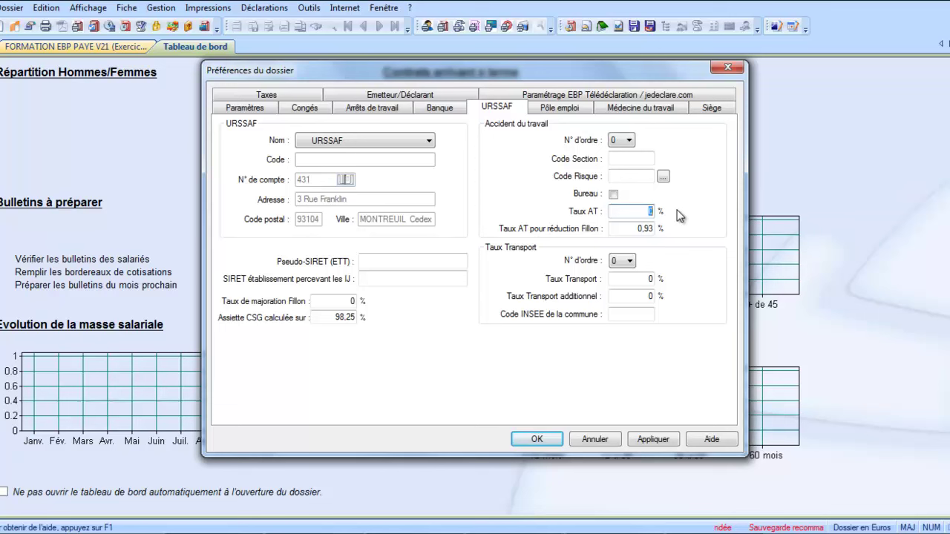
type("1,1")
key("Tab")
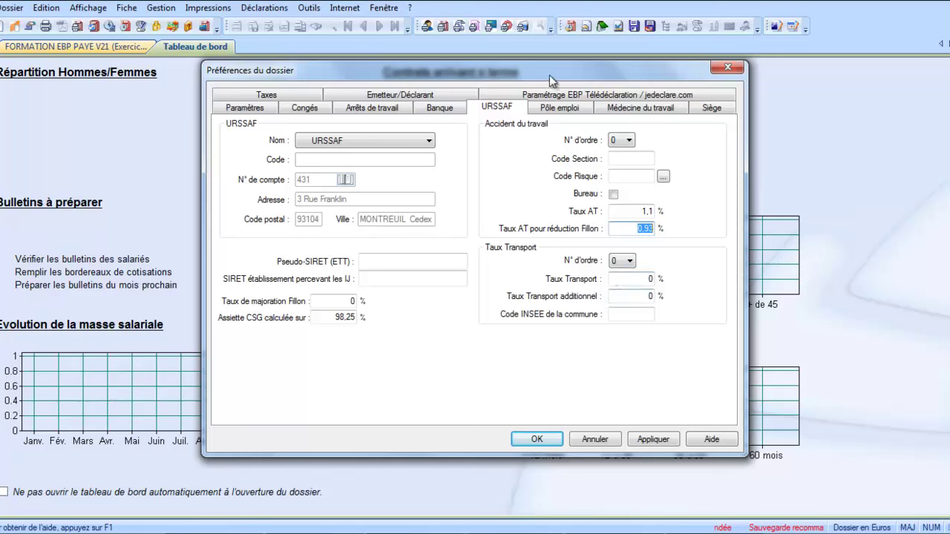
Assign Pôle emploi as the Pôle emploi organisation, ARRCO for Cadre et non cadres and AGIRC for Cadres.
left_click(551, 111)
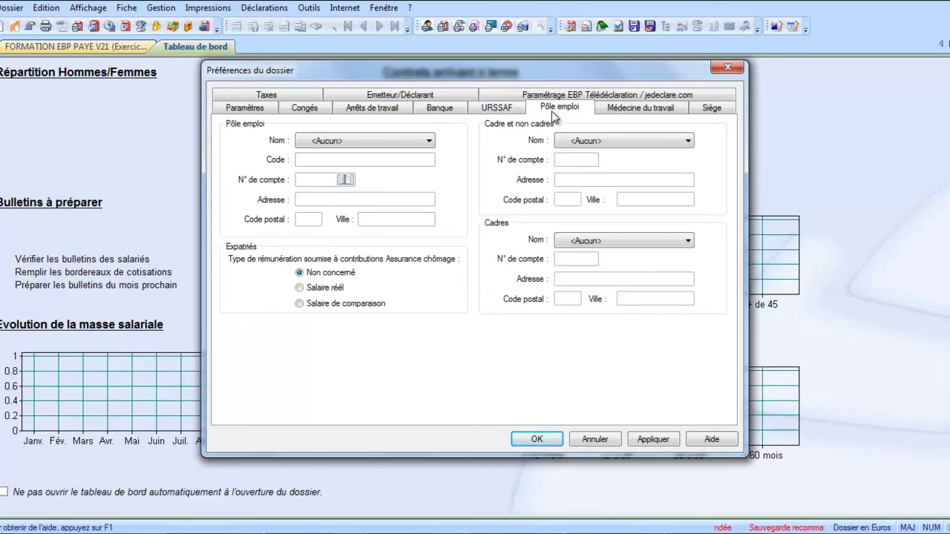
left_click(404, 142)
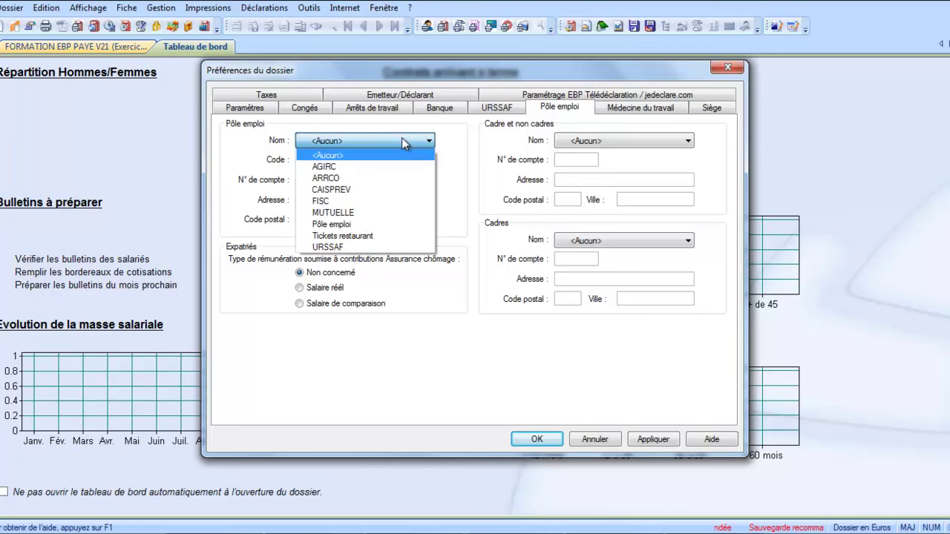
left_click(362, 224)
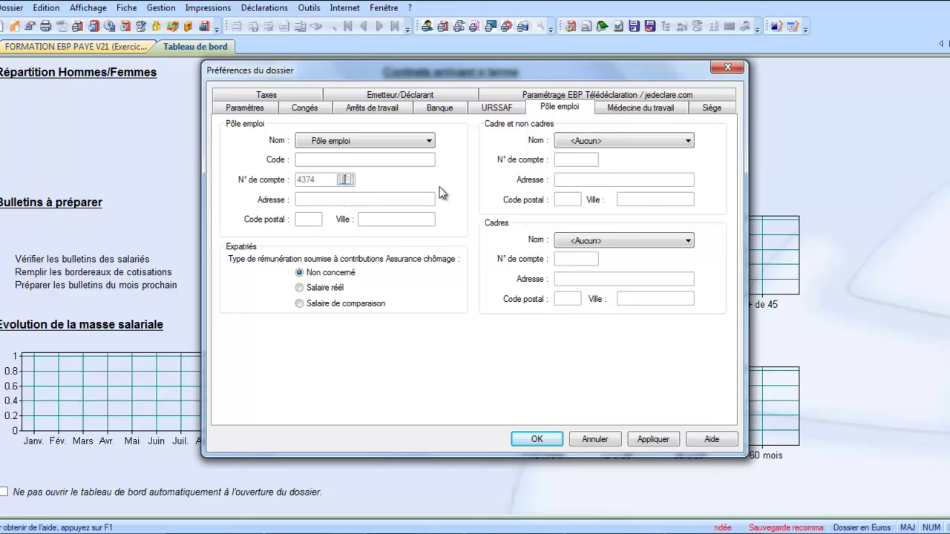
left_click(627, 141)
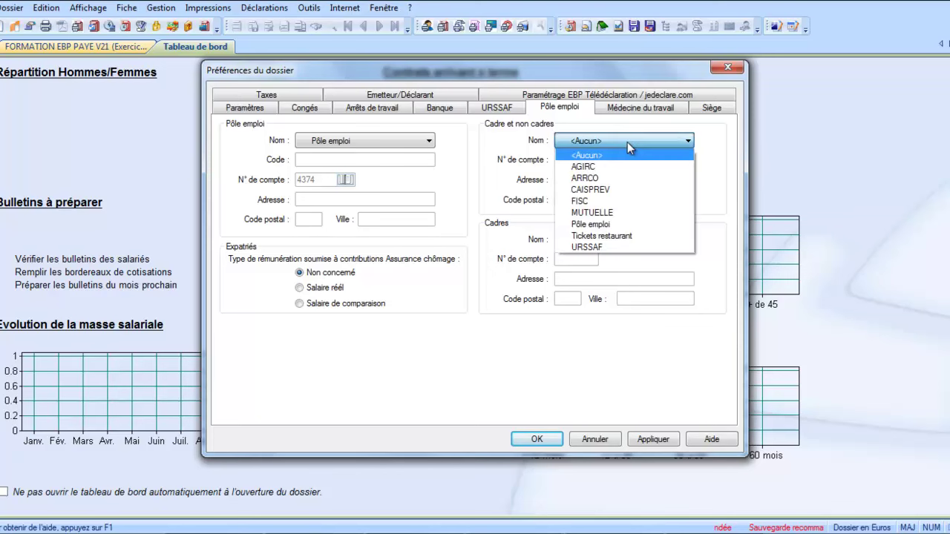
left_click(614, 179)
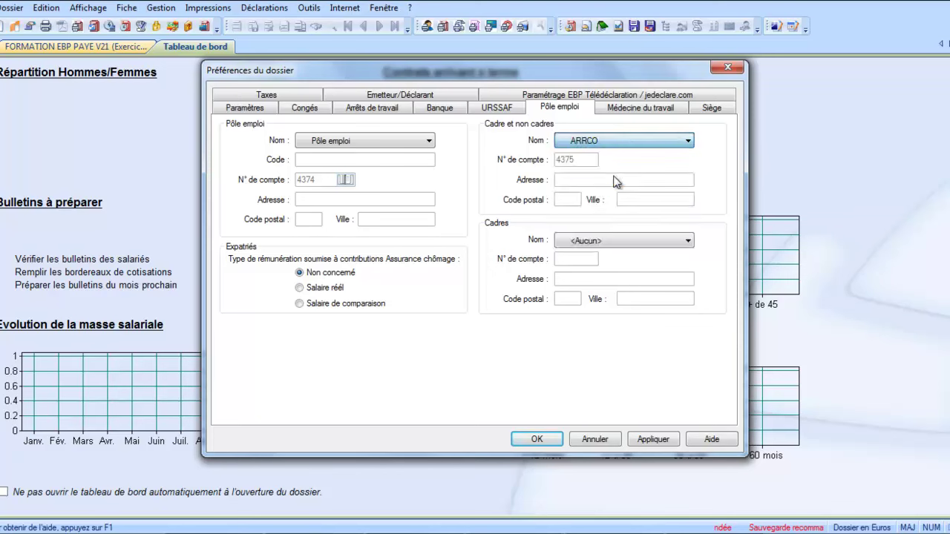
left_click(603, 239)
left_click(597, 263)
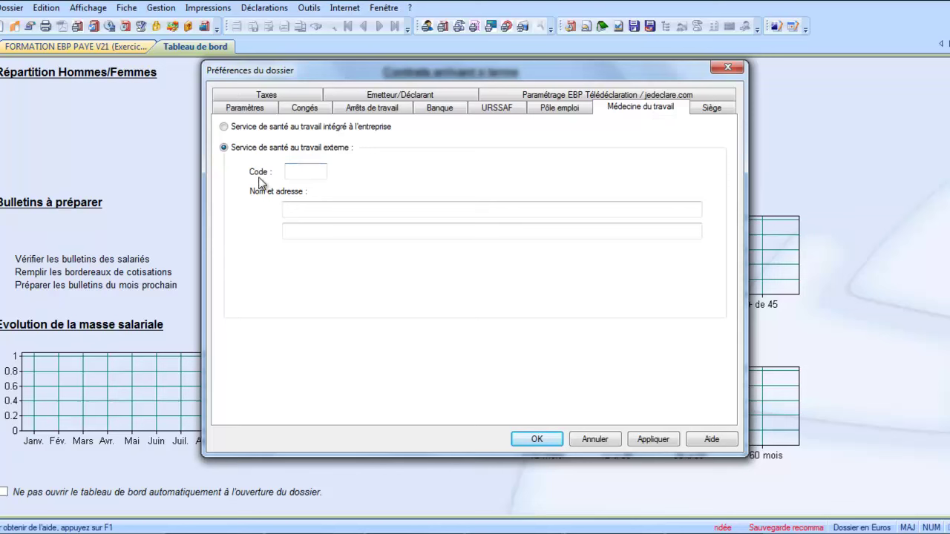
Try the external occupational health service option with its code, name and address left blank.
left_click(272, 127)
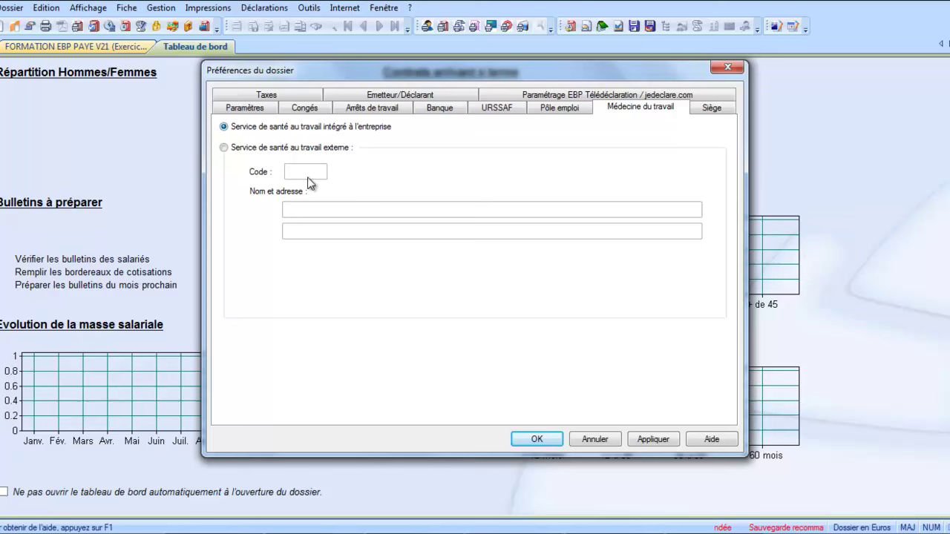
left_click(293, 149)
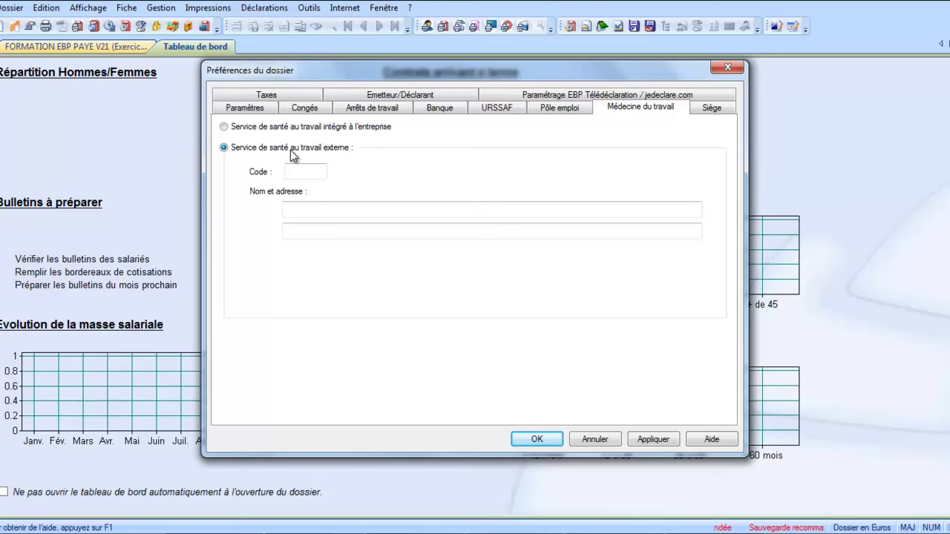
left_click(292, 172)
left_click(718, 110)
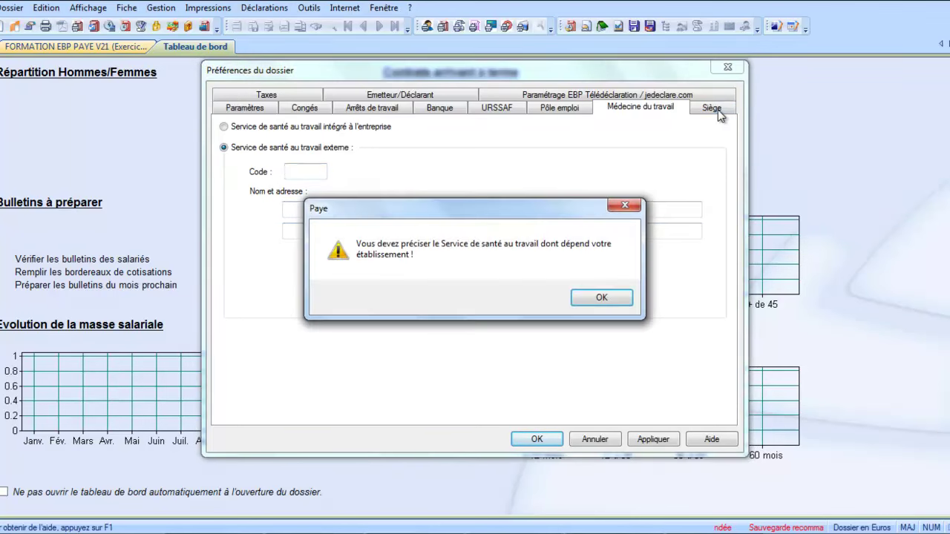
left_click(601, 298)
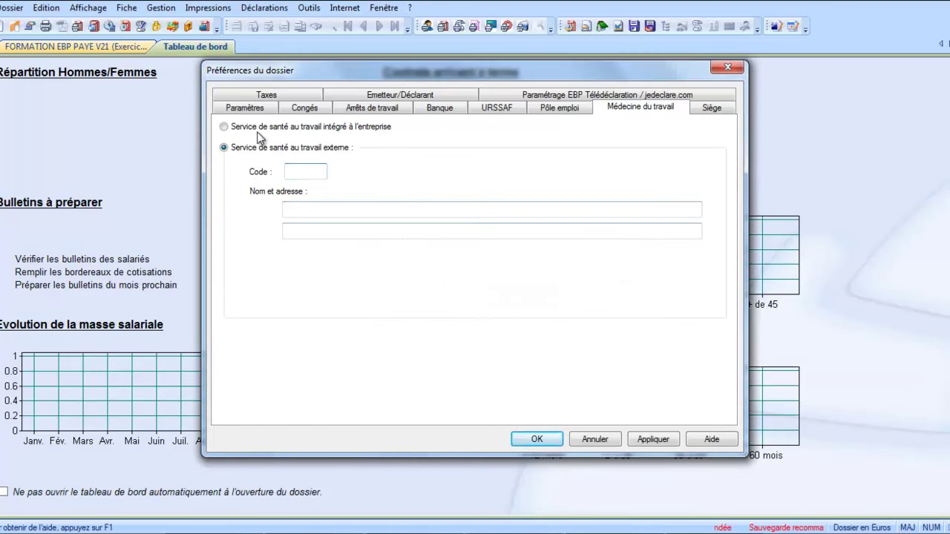
Set the occupational health service to intégré à l'entreprise and check the head office details.
left_click(235, 132)
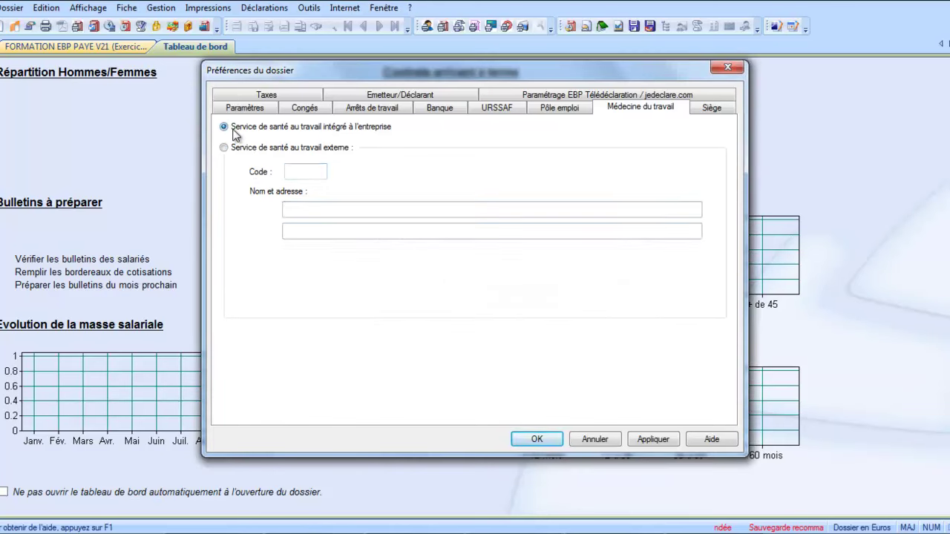
left_click(718, 110)
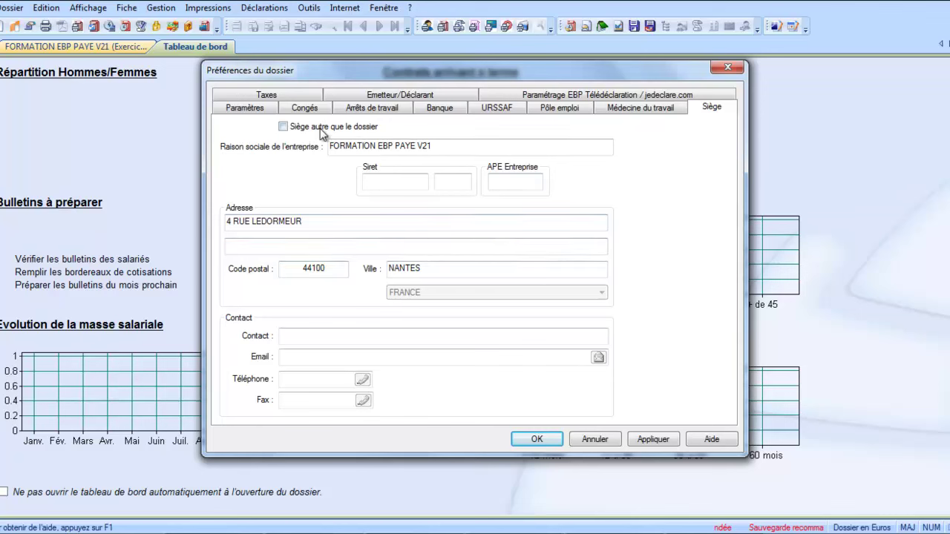
Try enabling the taxe d'apprentissage and the contribution supplémentaire apprentissage, look at their base fields, and clear both options.
left_click(291, 98)
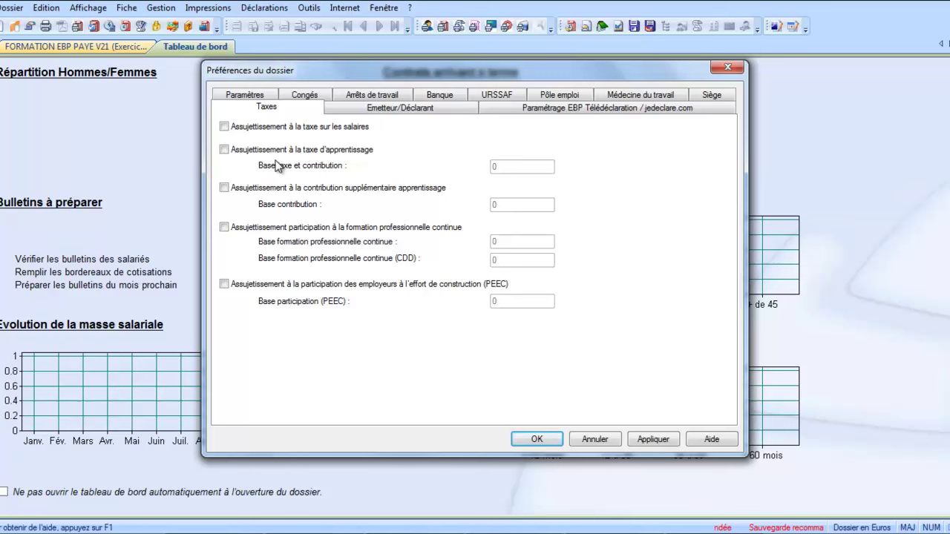
left_click(224, 150)
left_click(225, 188)
left_click_drag(528, 166, 463, 164)
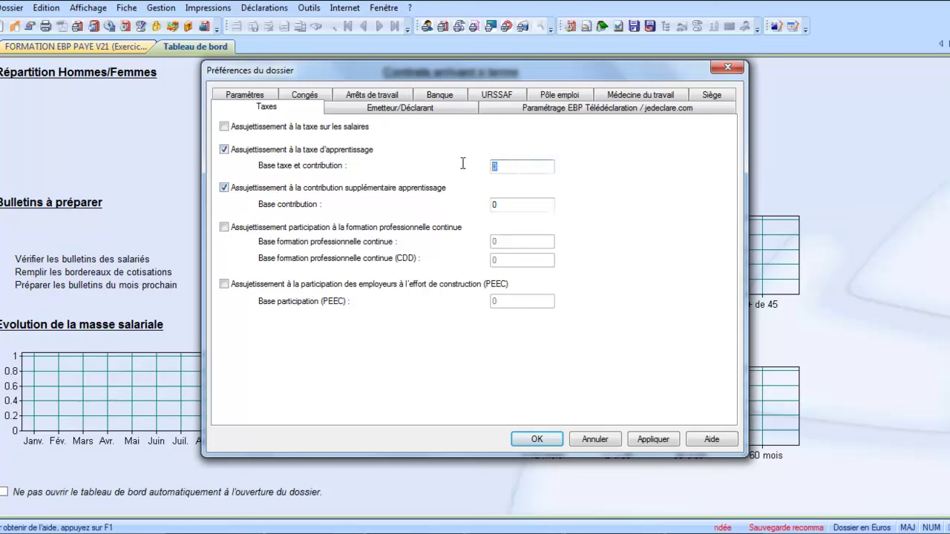
left_click_drag(525, 206, 440, 203)
left_click(224, 187)
left_click(224, 150)
Check the Emetteur/Déclarant details, save the preferences with the section prud'homale applied to all employees, and return to the payroll file's data.
left_click(445, 109)
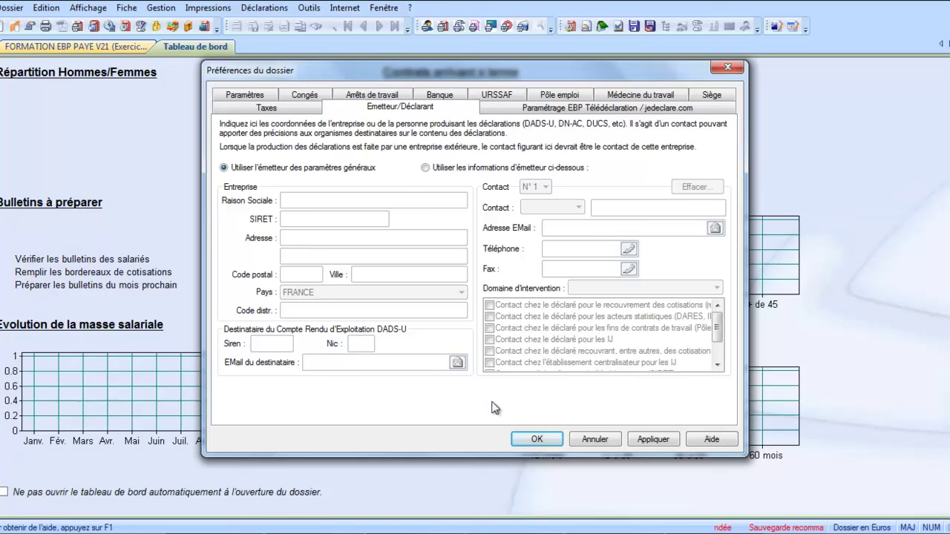
left_click(540, 439)
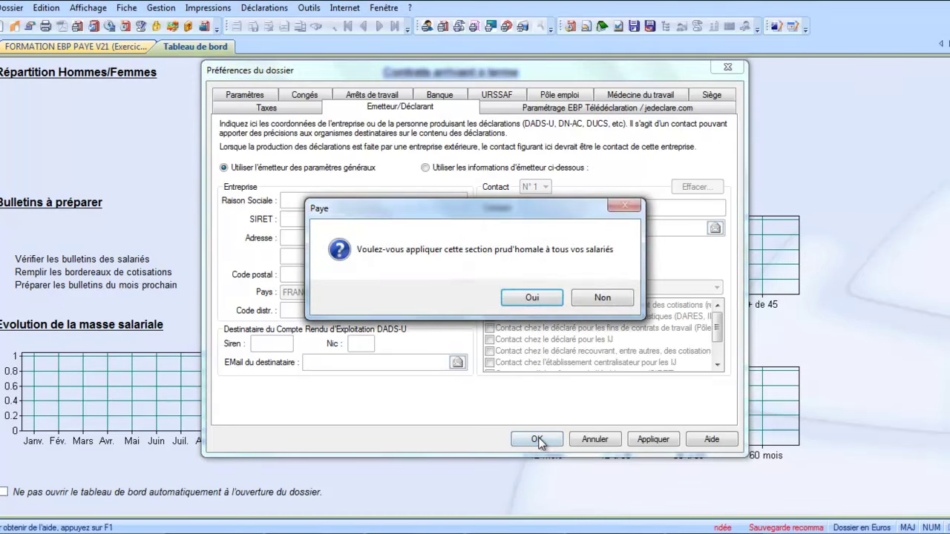
left_click(531, 297)
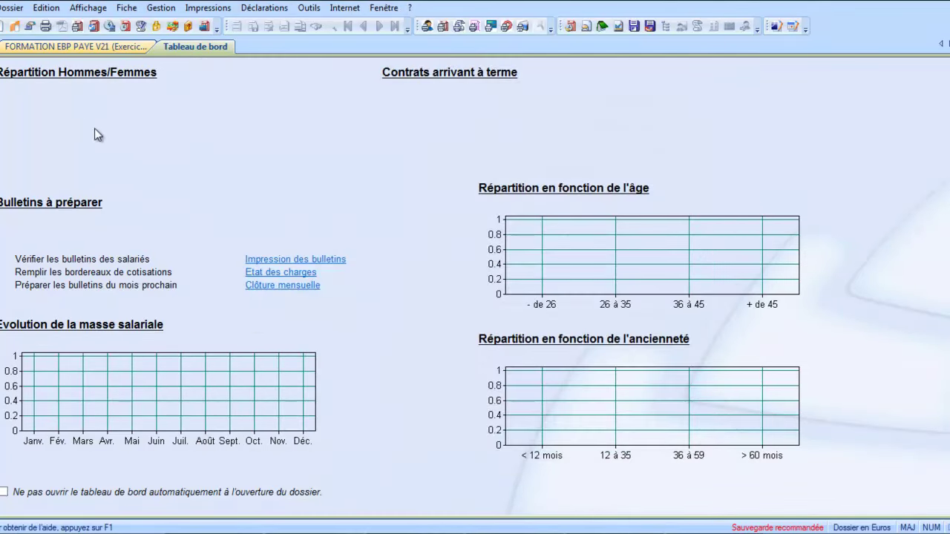
left_click(36, 46)
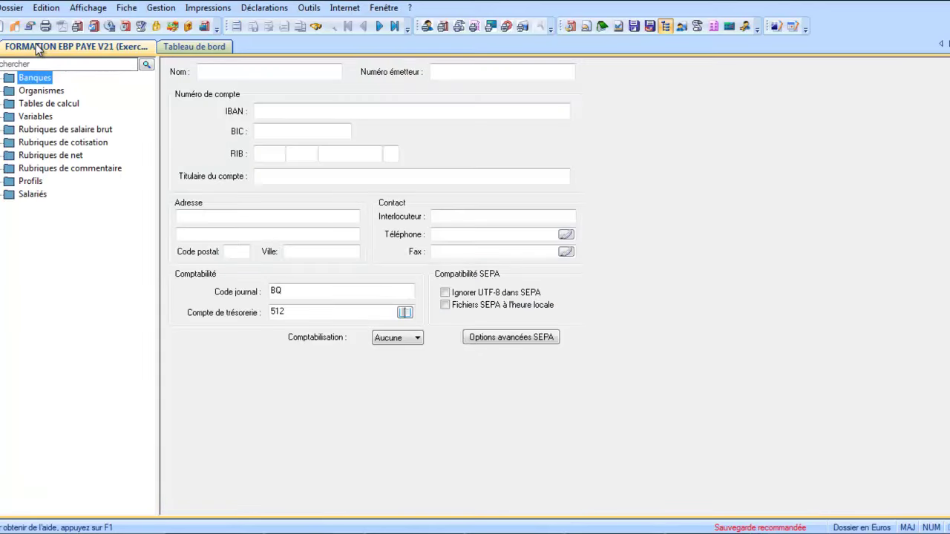